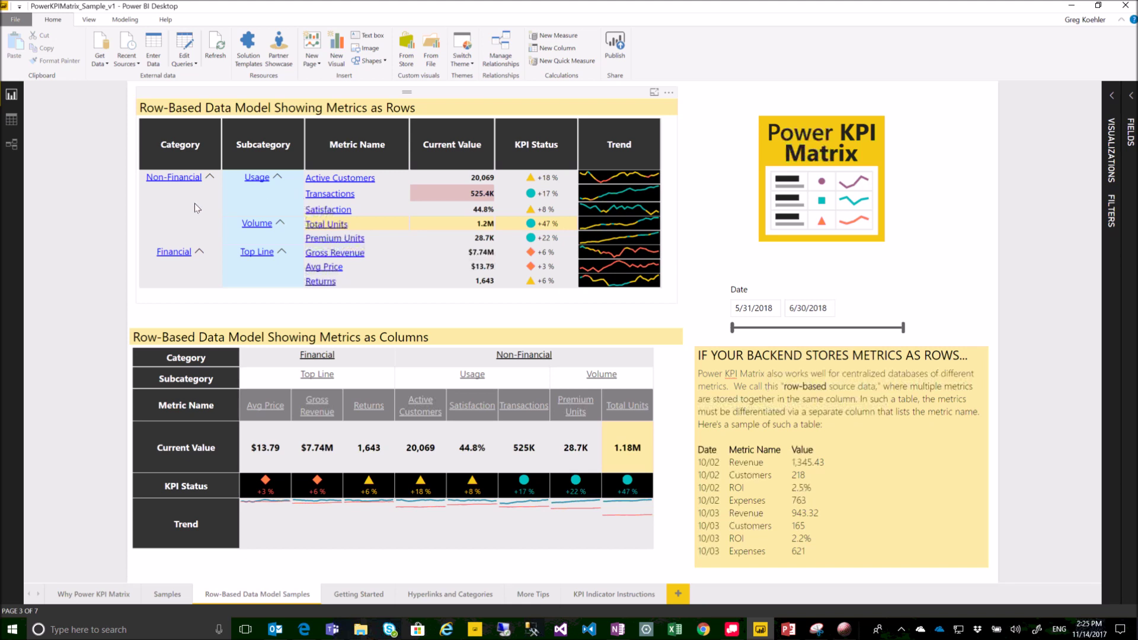
Collapse and re-expand the Non-Financial and Usage category groups in the KPI matrix.
click(211, 177)
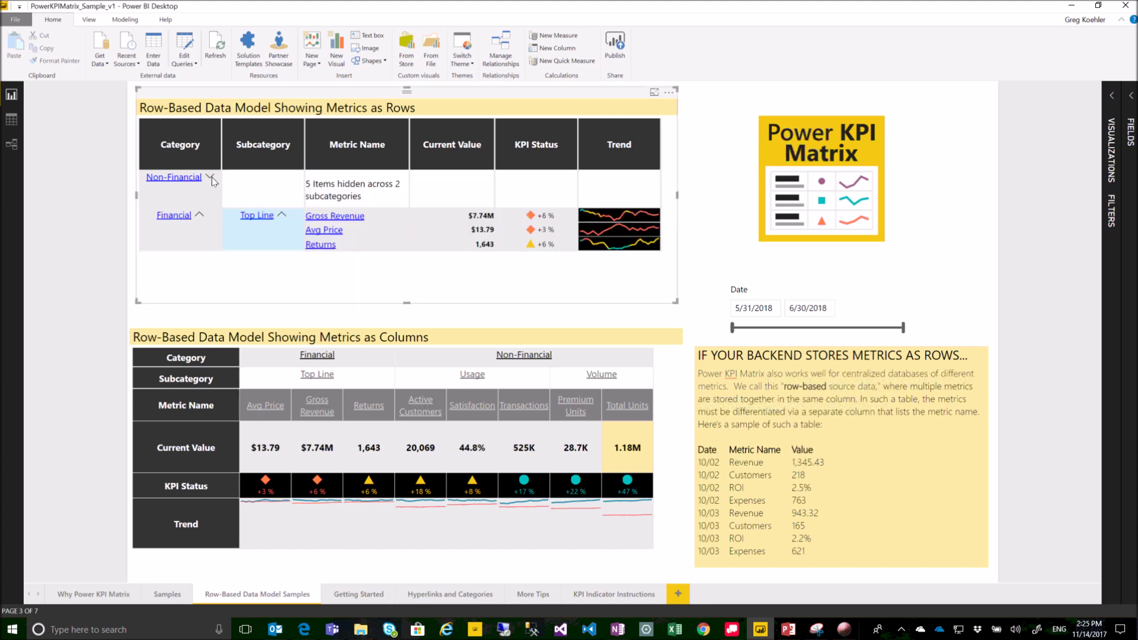
click(211, 178)
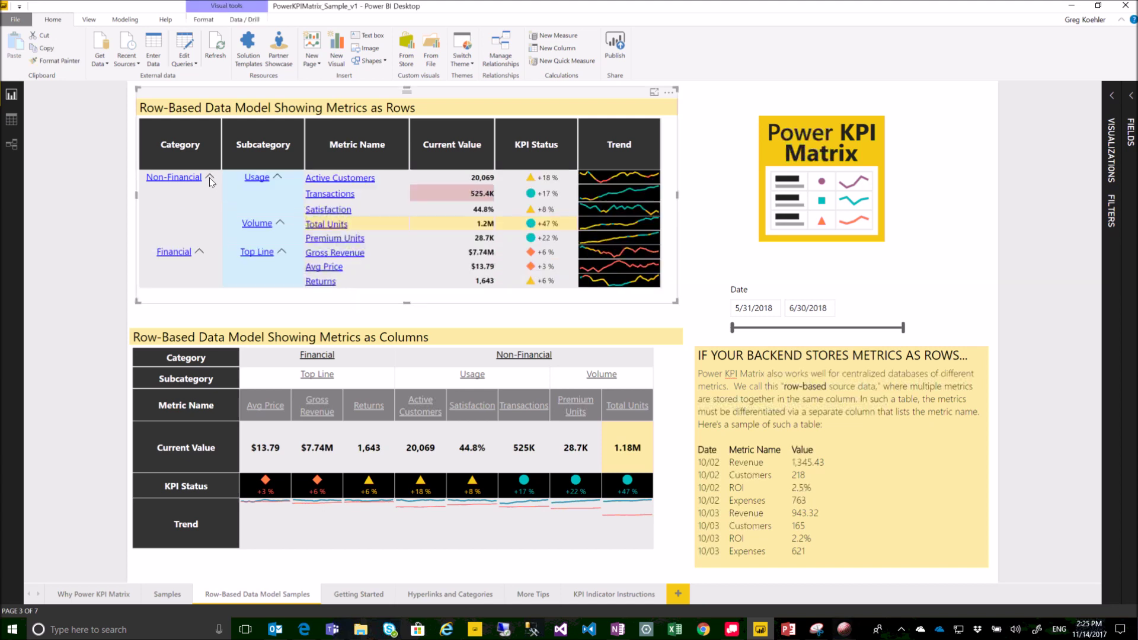
click(278, 177)
click(278, 176)
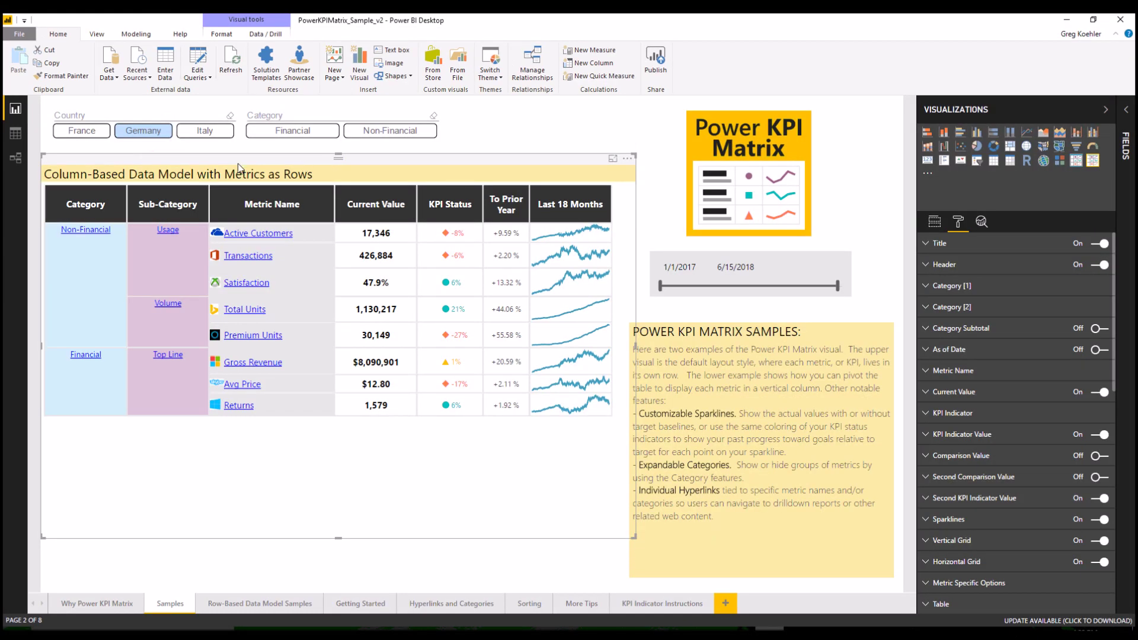
mouse_move(223, 211)
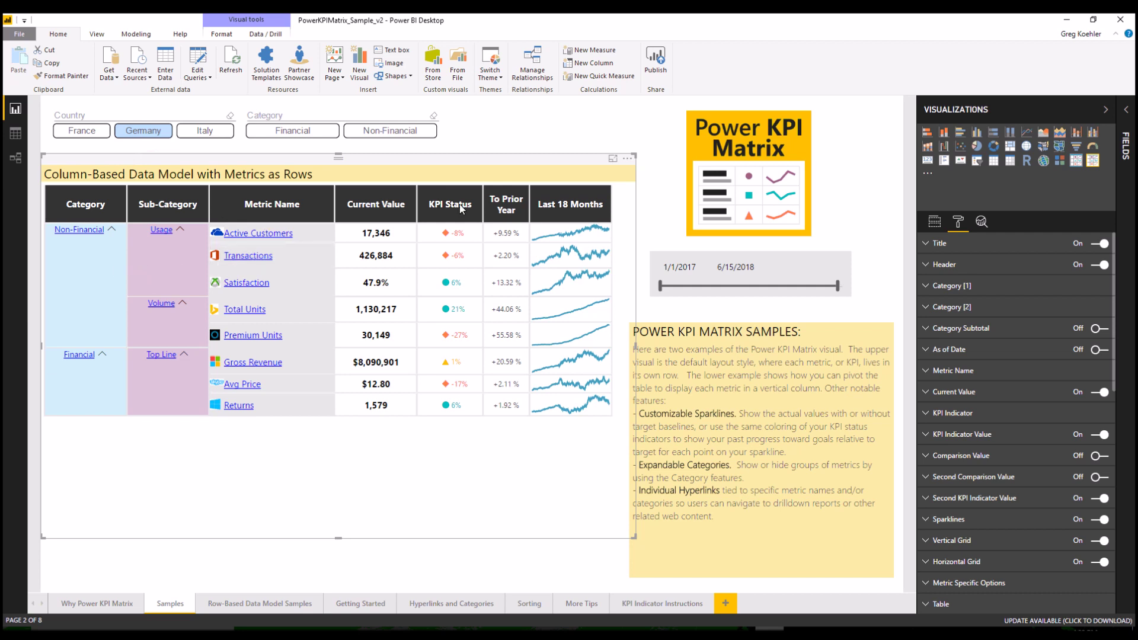
mouse_move(576, 239)
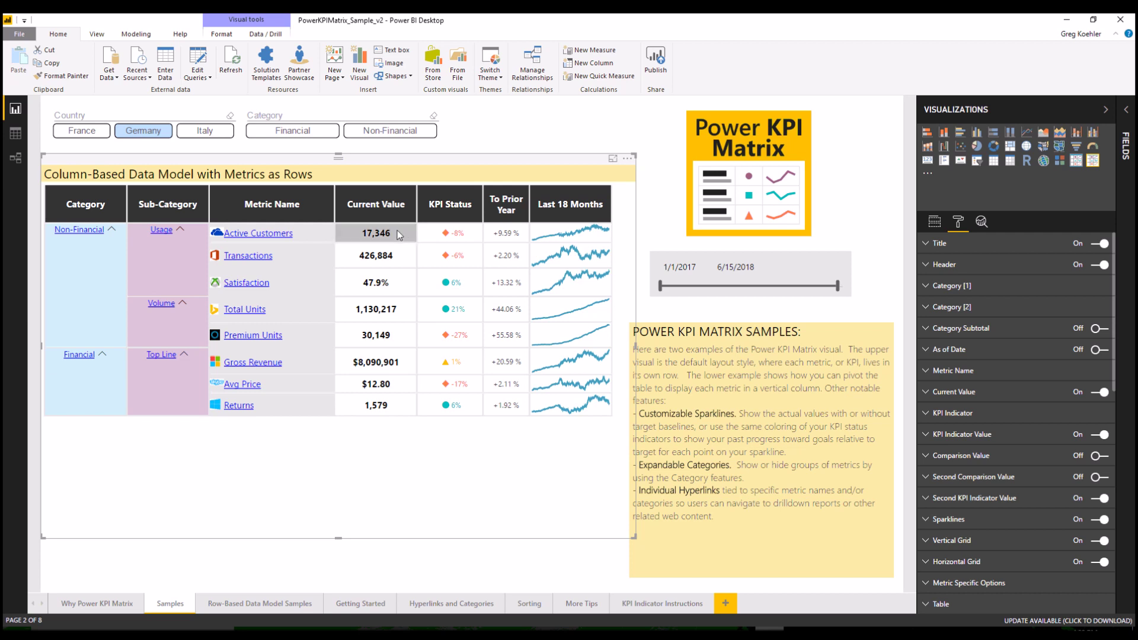
mouse_move(403, 261)
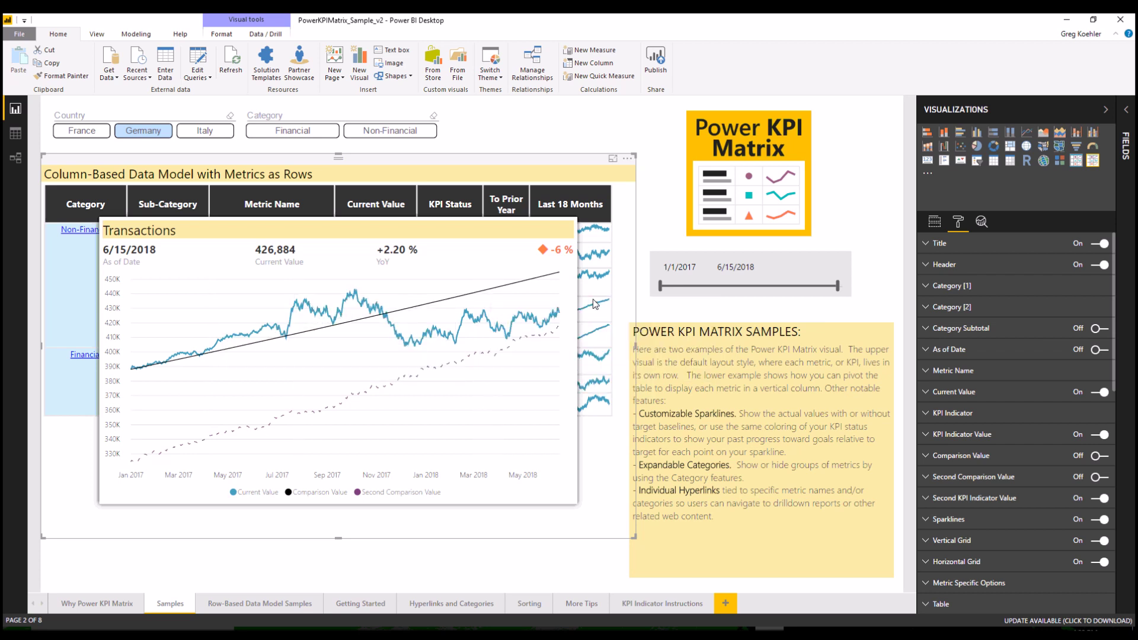
Filter the matrix to France, then Germany, and toggle the Financial category filter on and off.
click(95, 132)
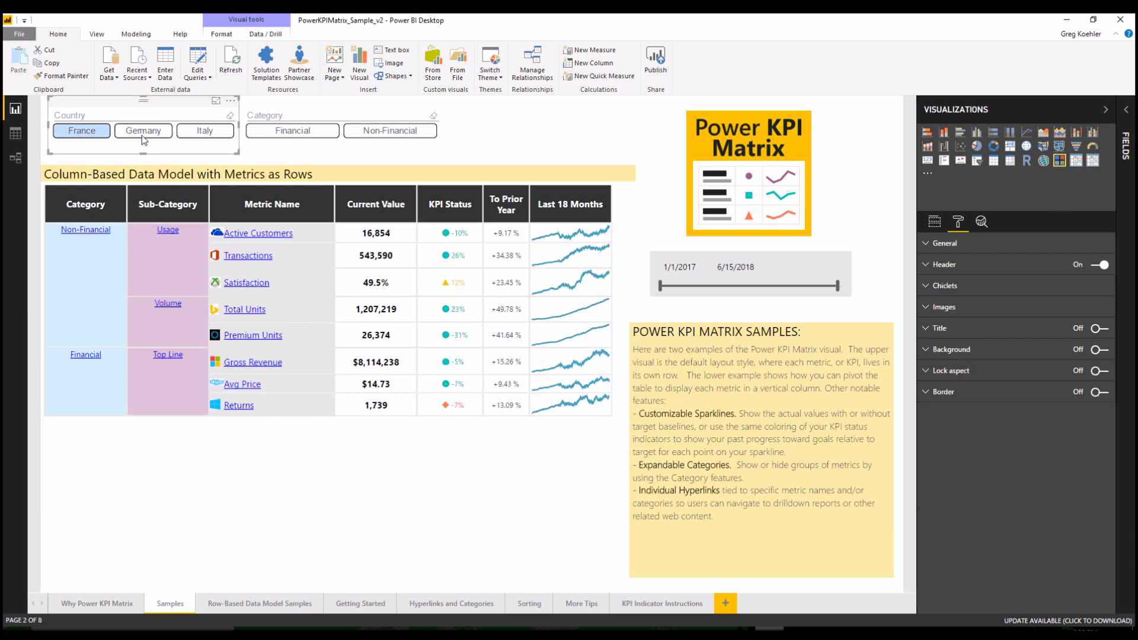
click(144, 134)
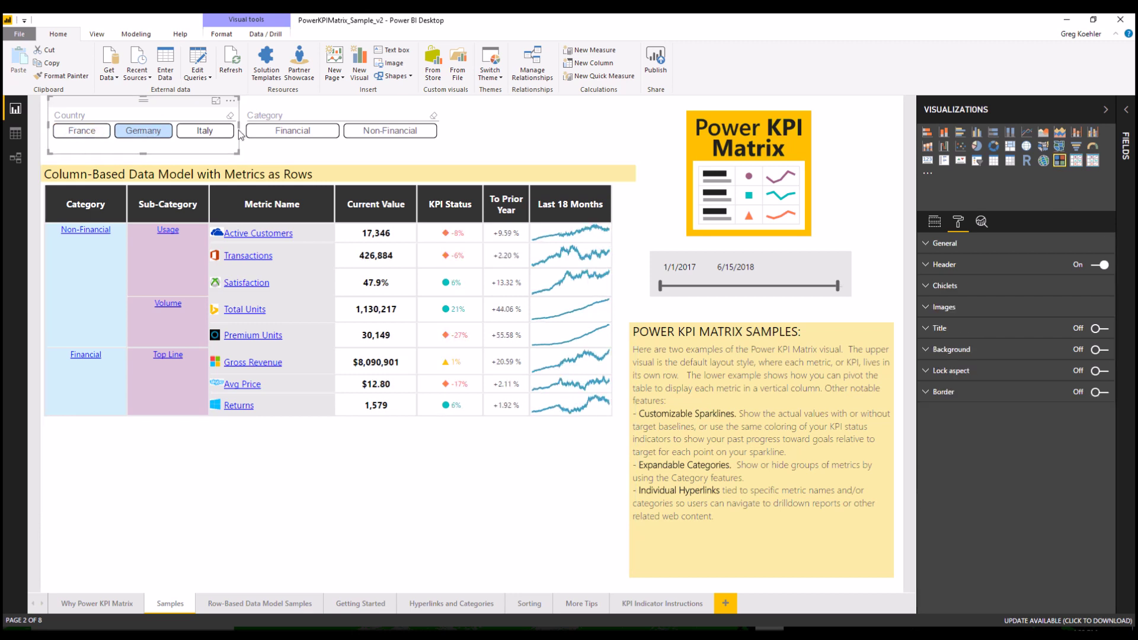
click(307, 134)
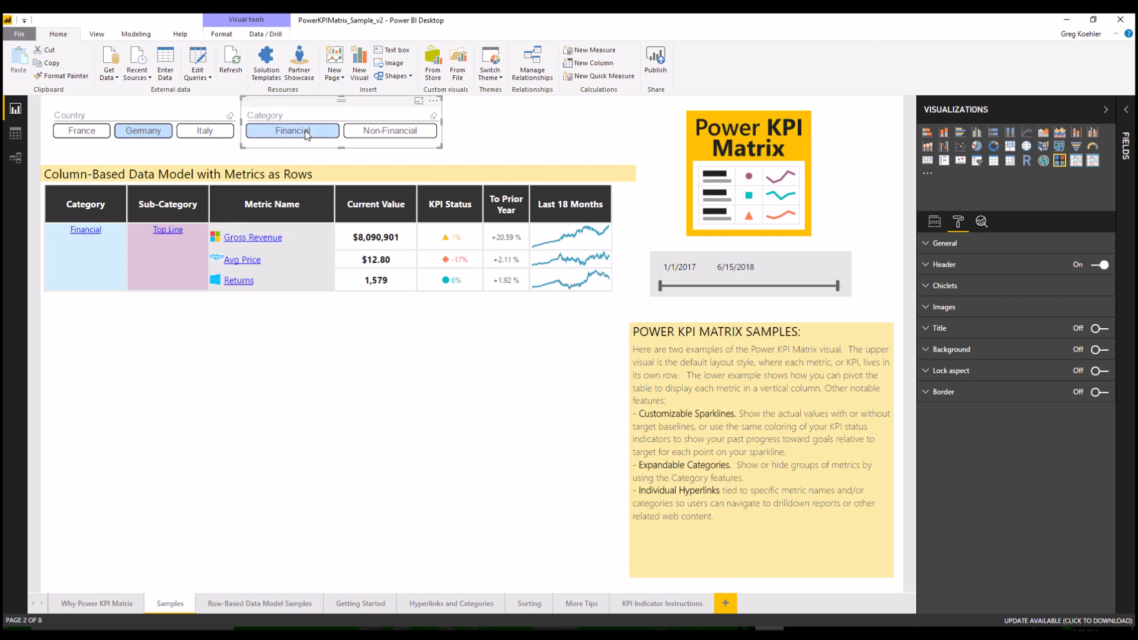
click(307, 134)
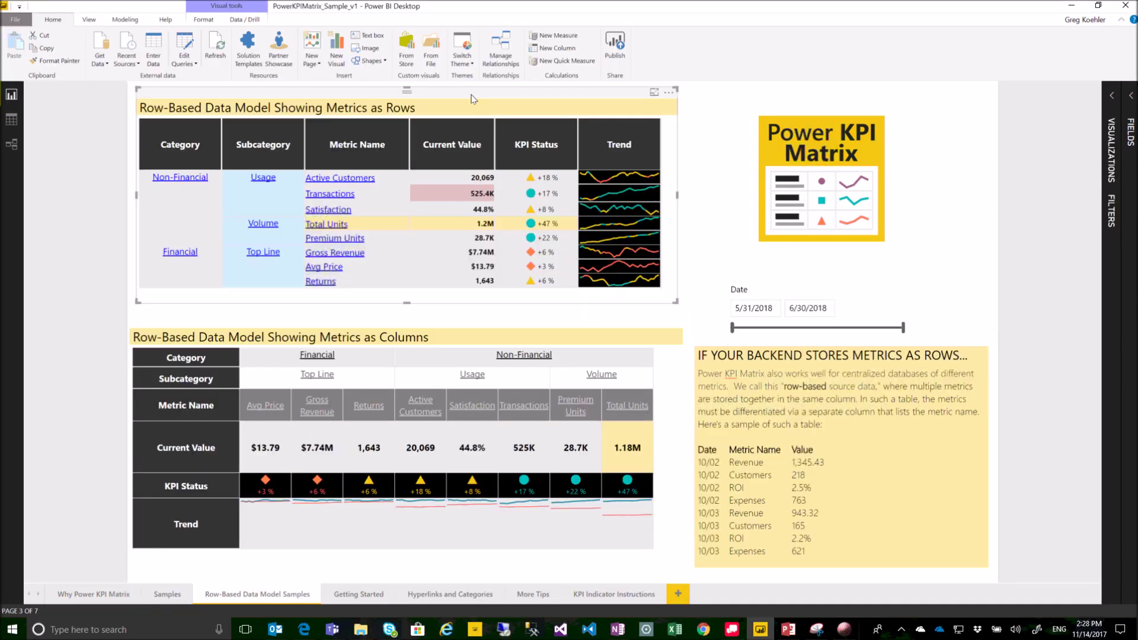
Inspect the matrix's Sparklines format settings, keeping them applied to [All Metrics].
mouse_move(470, 151)
mouse_move(422, 386)
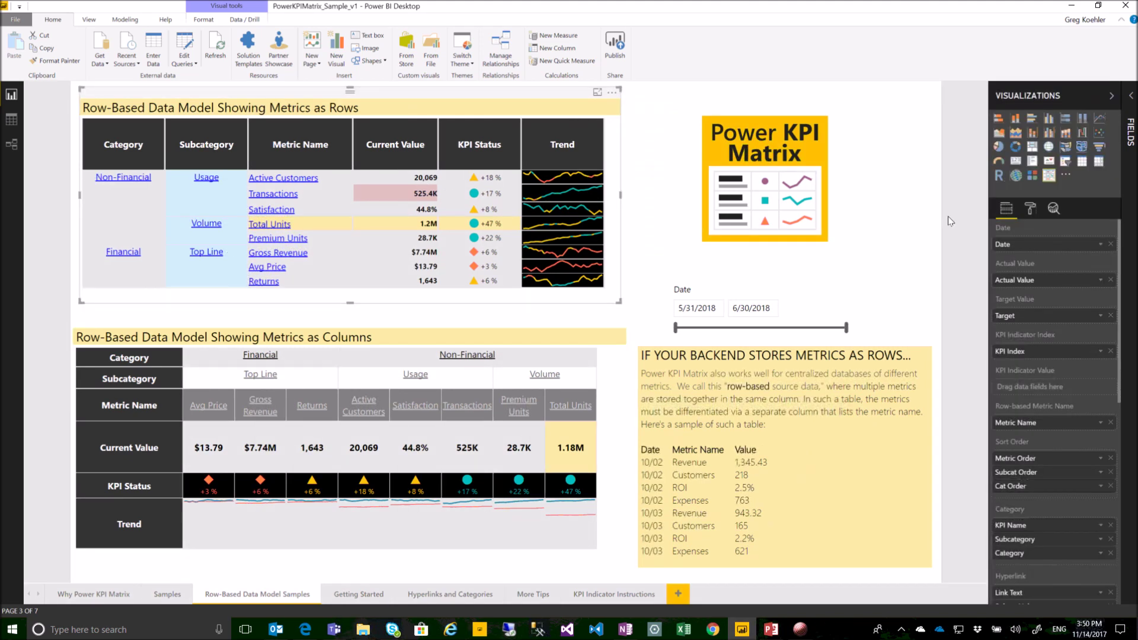
click(1032, 209)
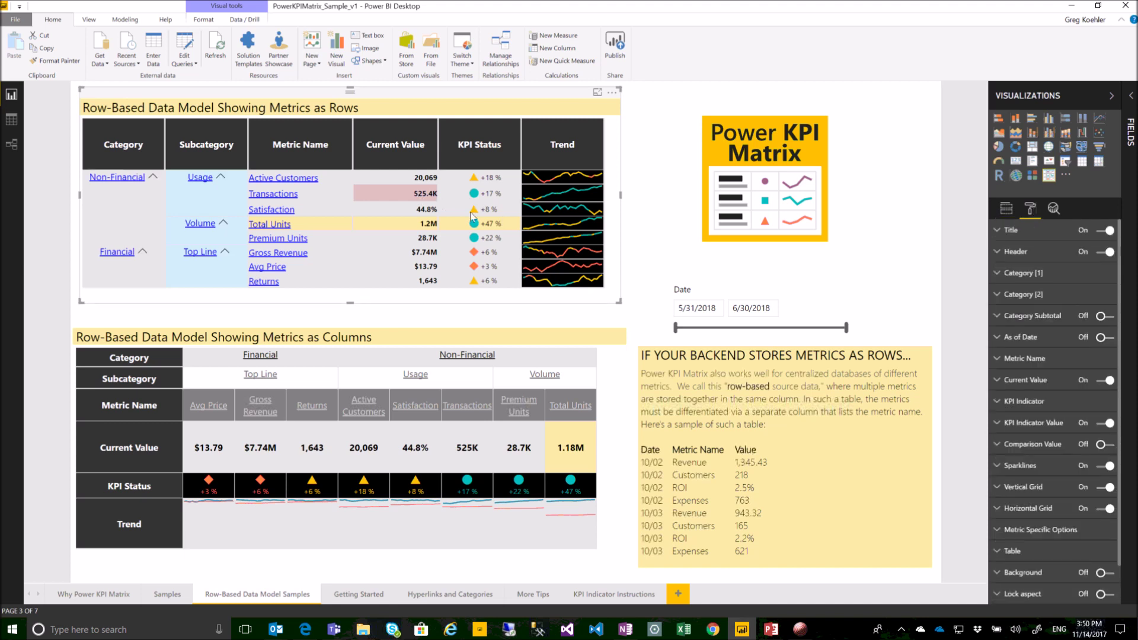
click(1022, 466)
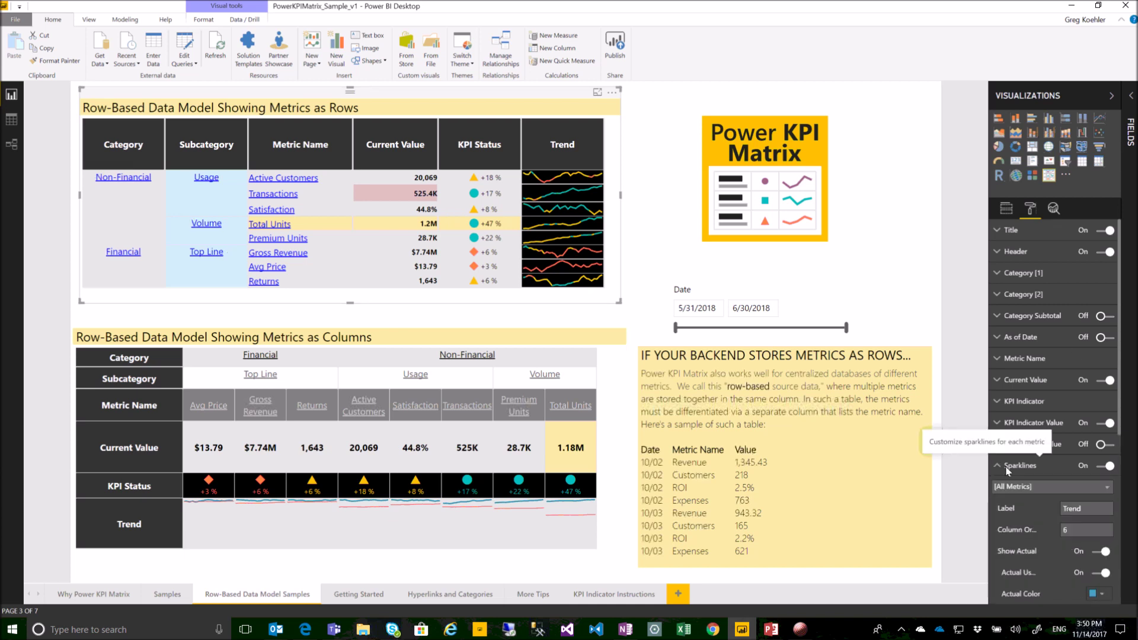
click(1107, 487)
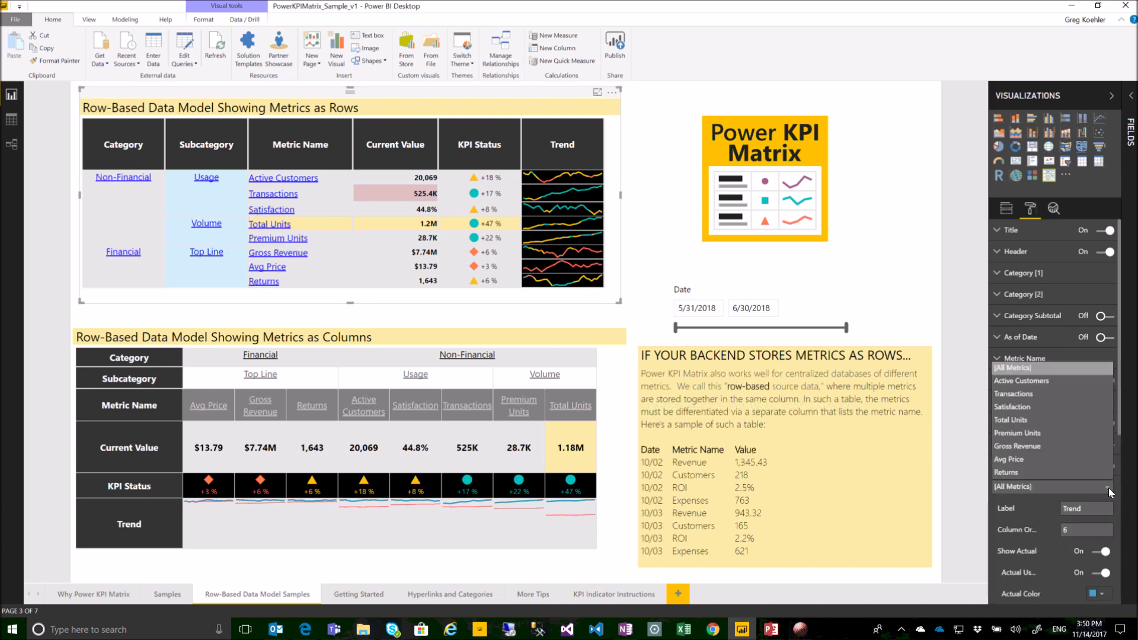
click(1020, 375)
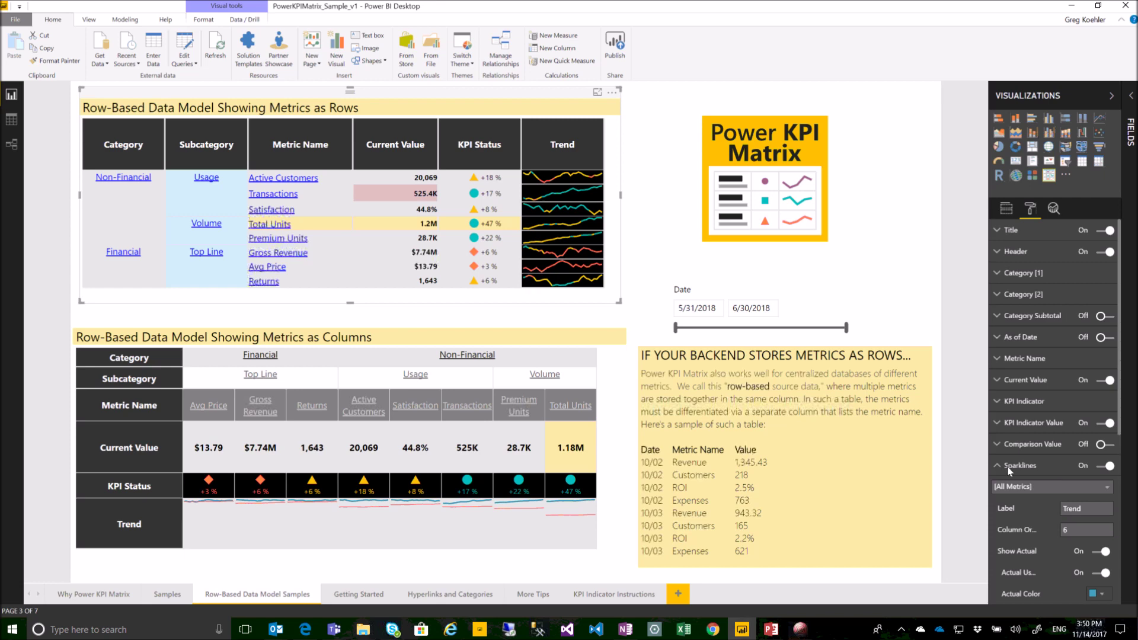
click(804, 634)
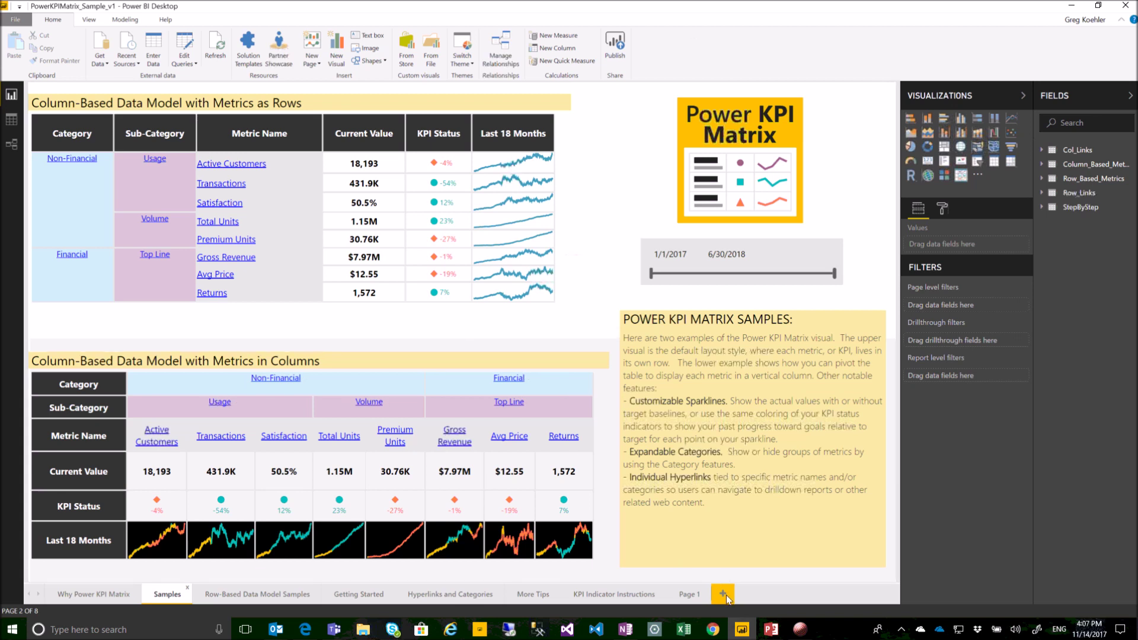
On Page 1, chart Row_Based_Metrics Date and Actual Value, then make it a Power KPI Matrix visual.
click(690, 596)
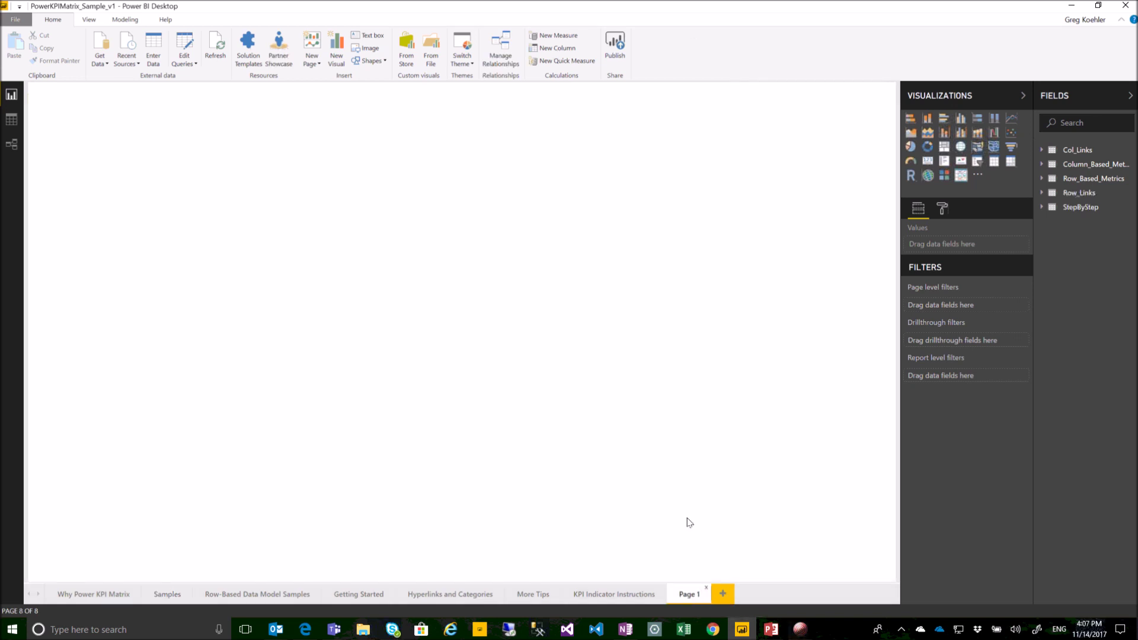
click(1080, 176)
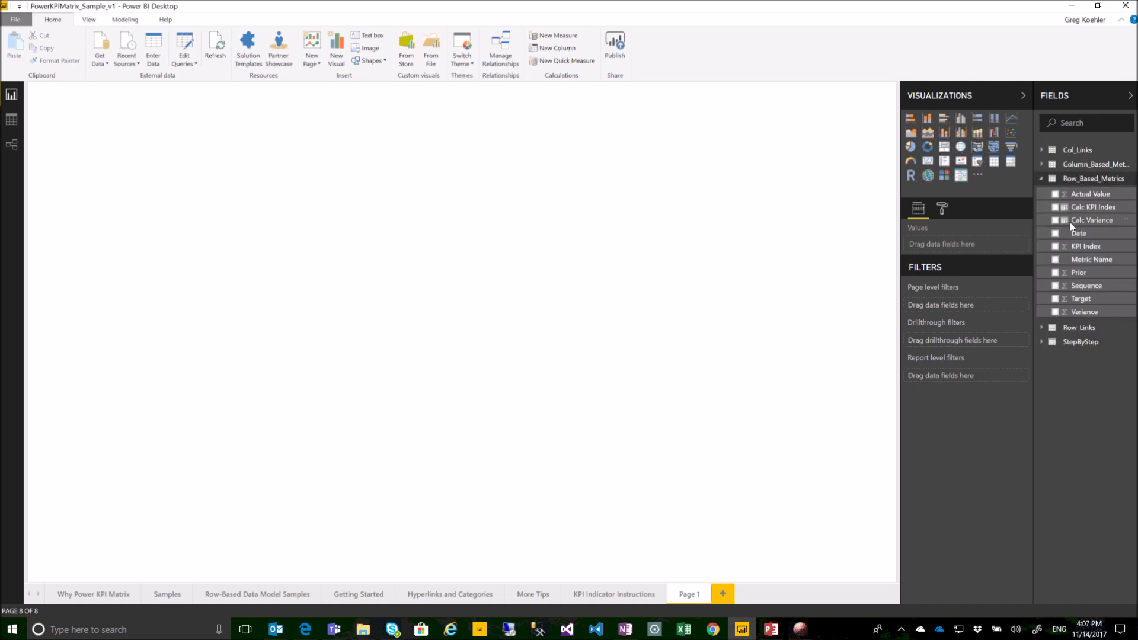
click(1056, 233)
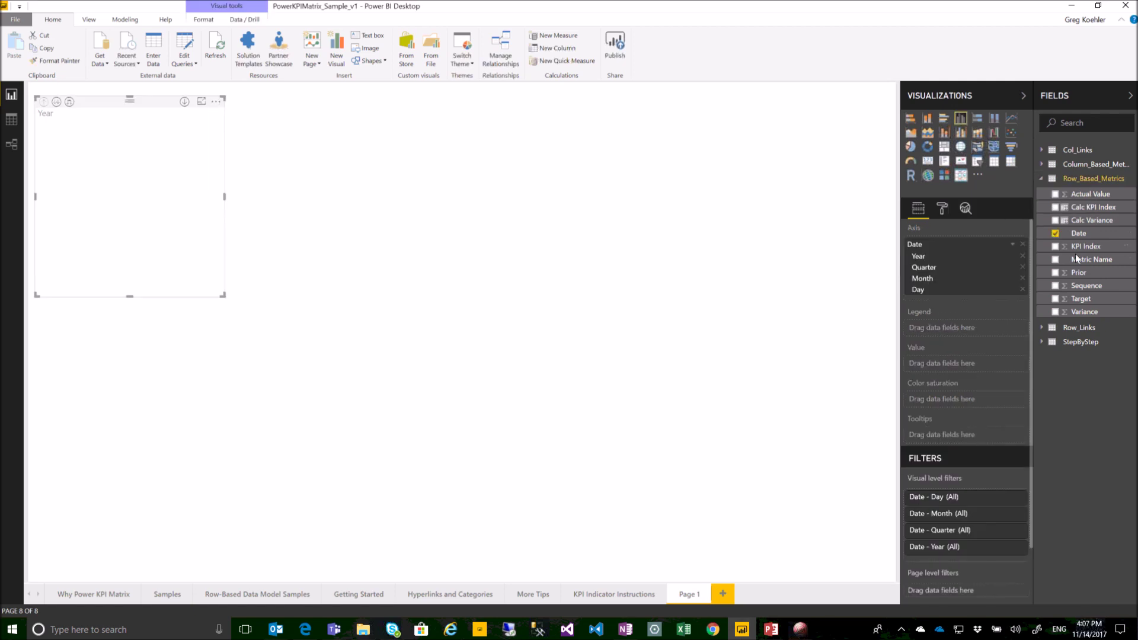
click(1055, 194)
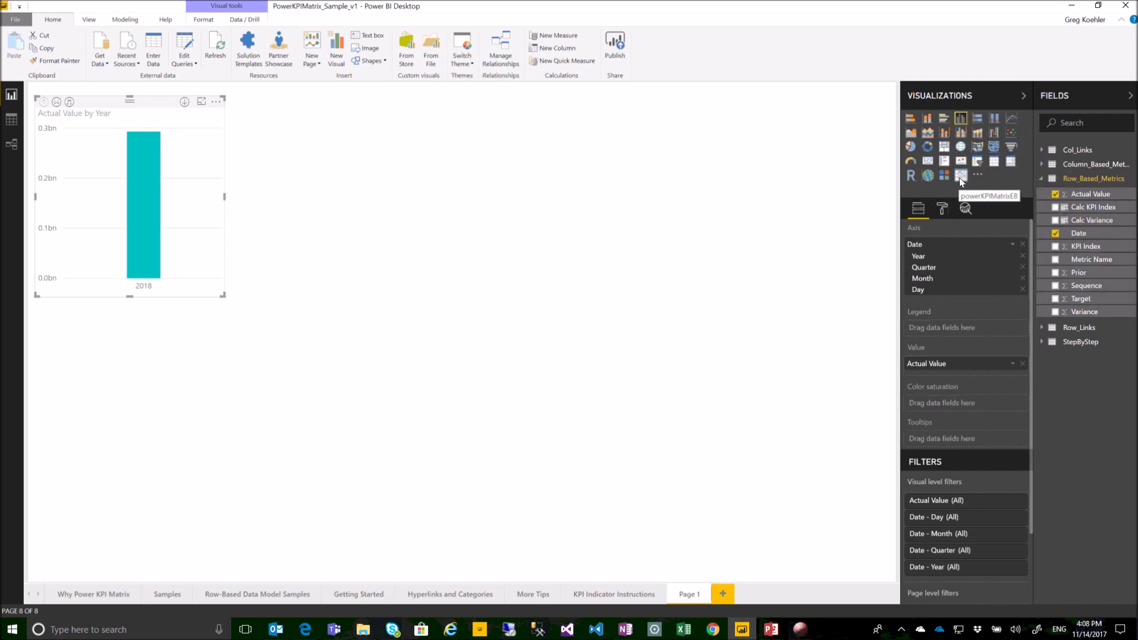
click(961, 177)
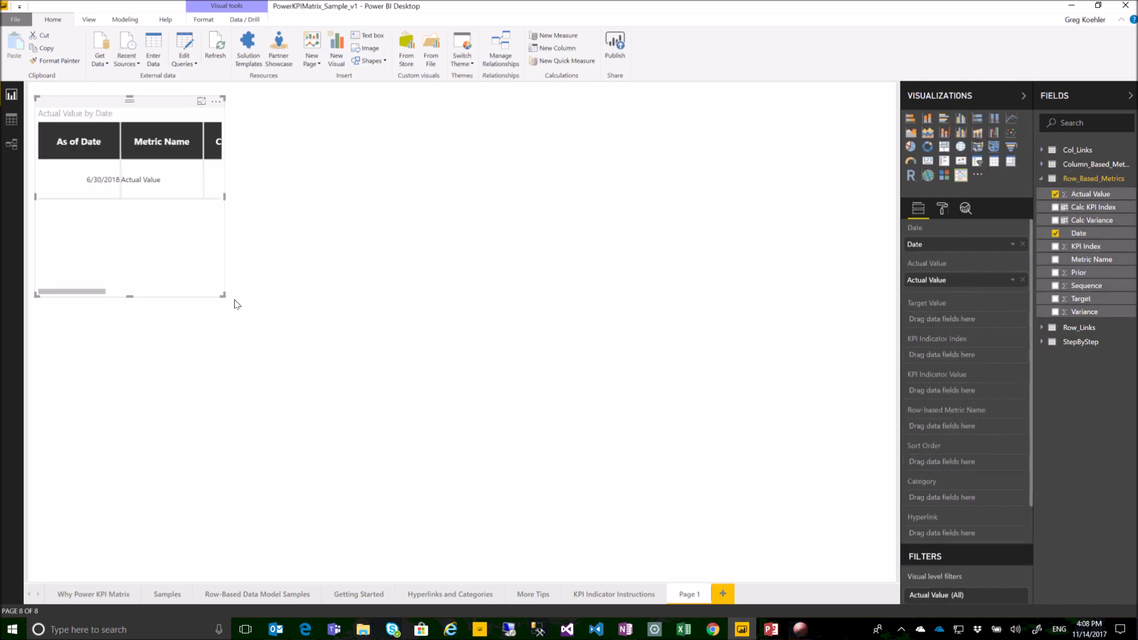
Enlarge the matrix and add Metric Name, KPI Index and Target fields to show all eight metrics.
drag(223, 296, 588, 267)
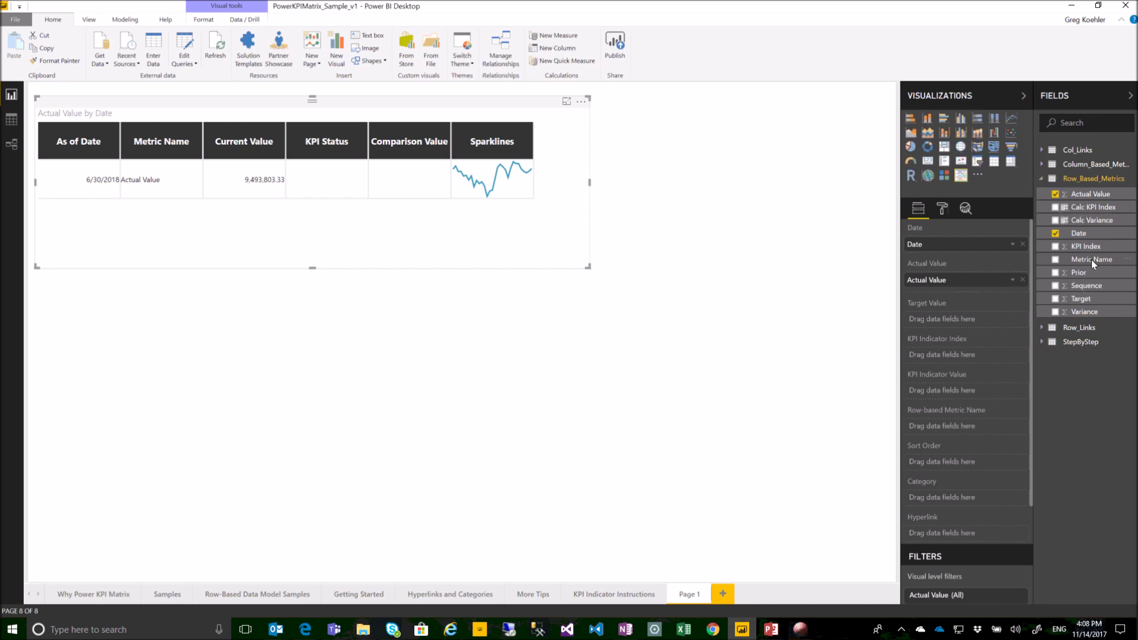
drag(1090, 260, 961, 425)
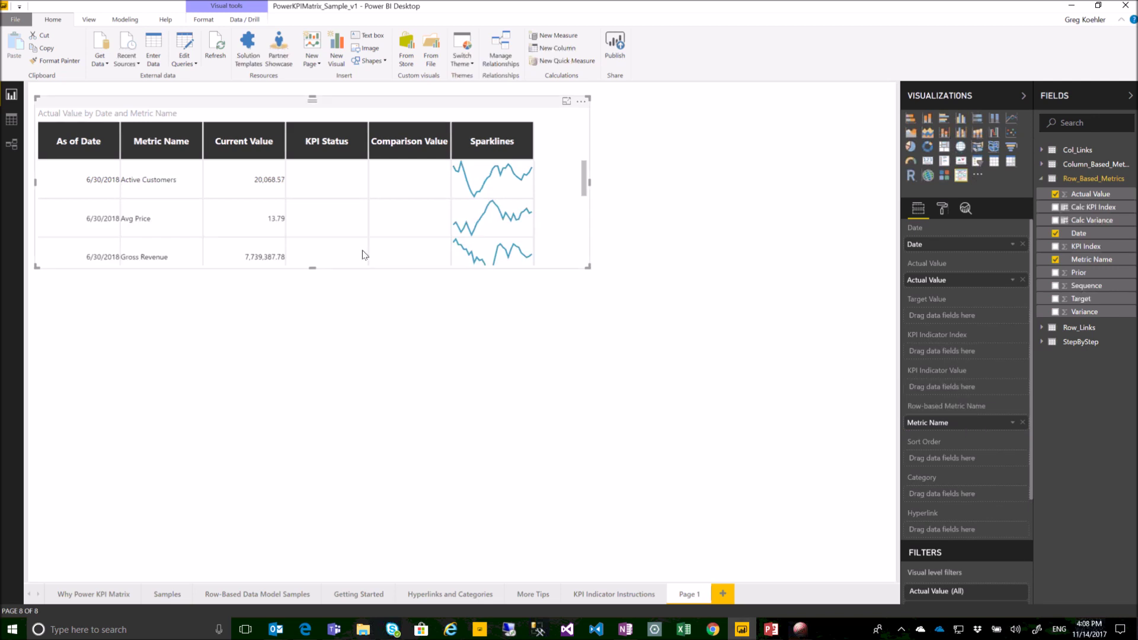
drag(314, 270, 333, 518)
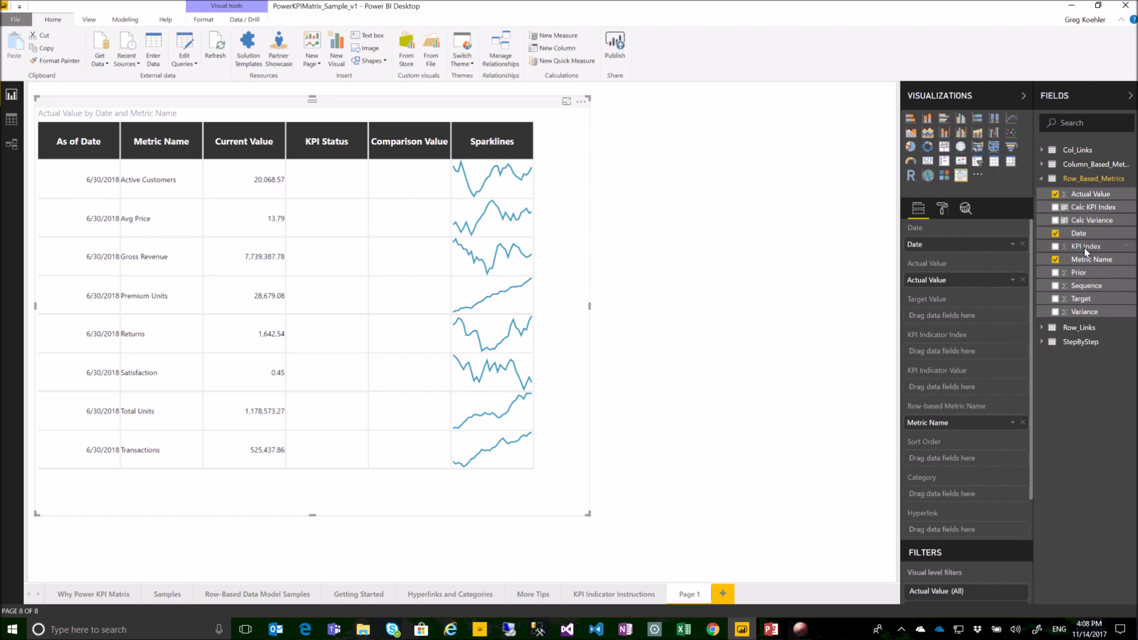
drag(1086, 249, 987, 344)
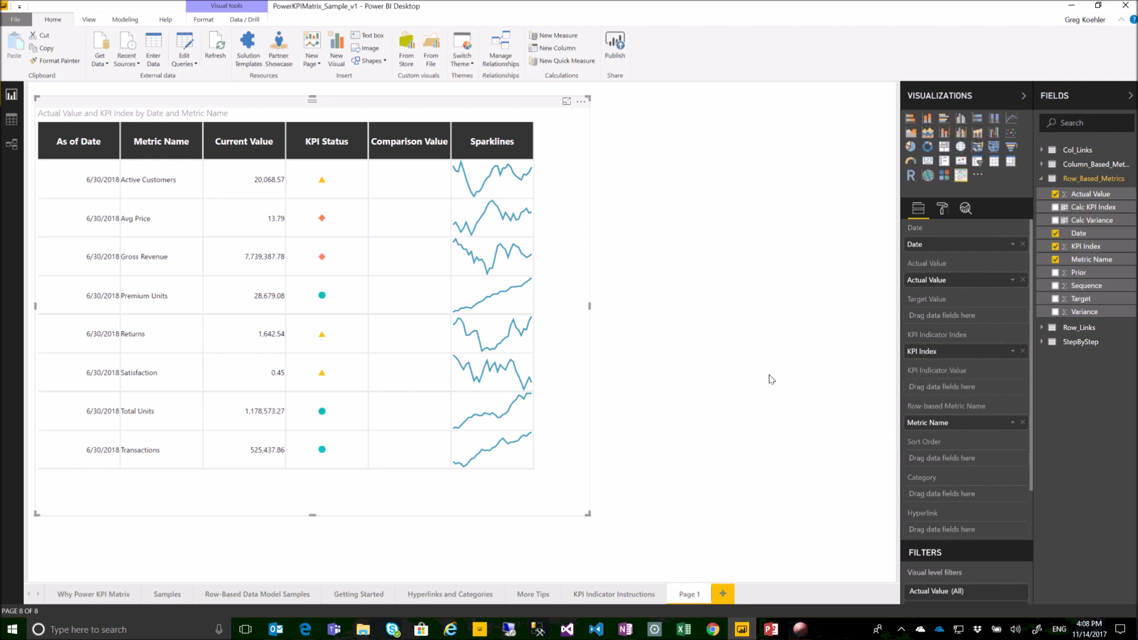
drag(1088, 295, 970, 314)
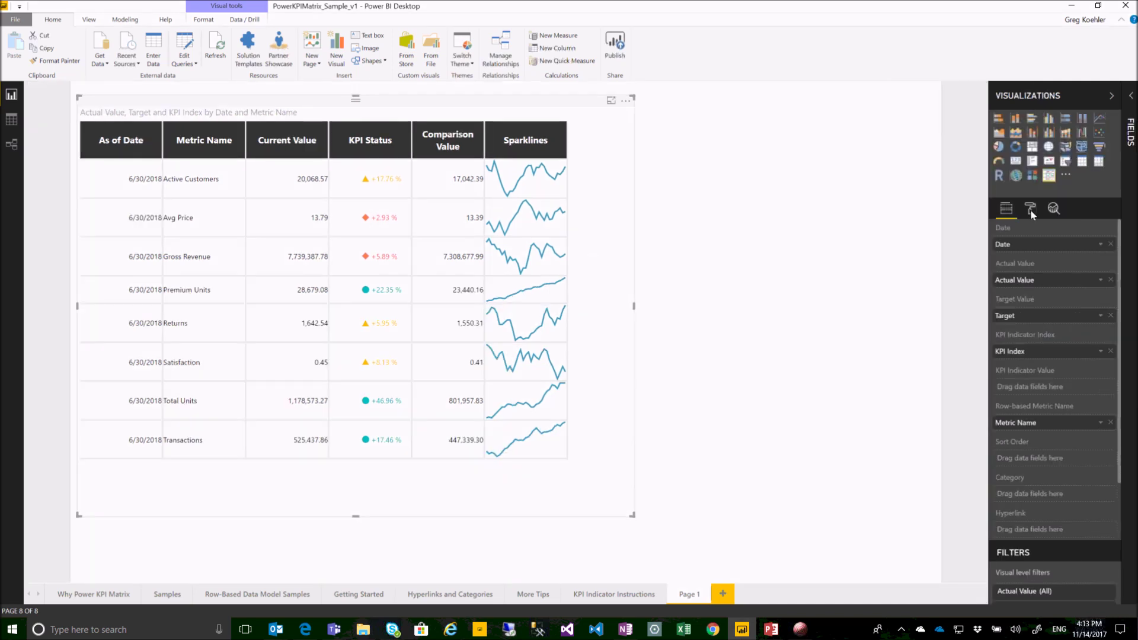
Set the sparkline background colour to black for All Metrics.
click(1031, 210)
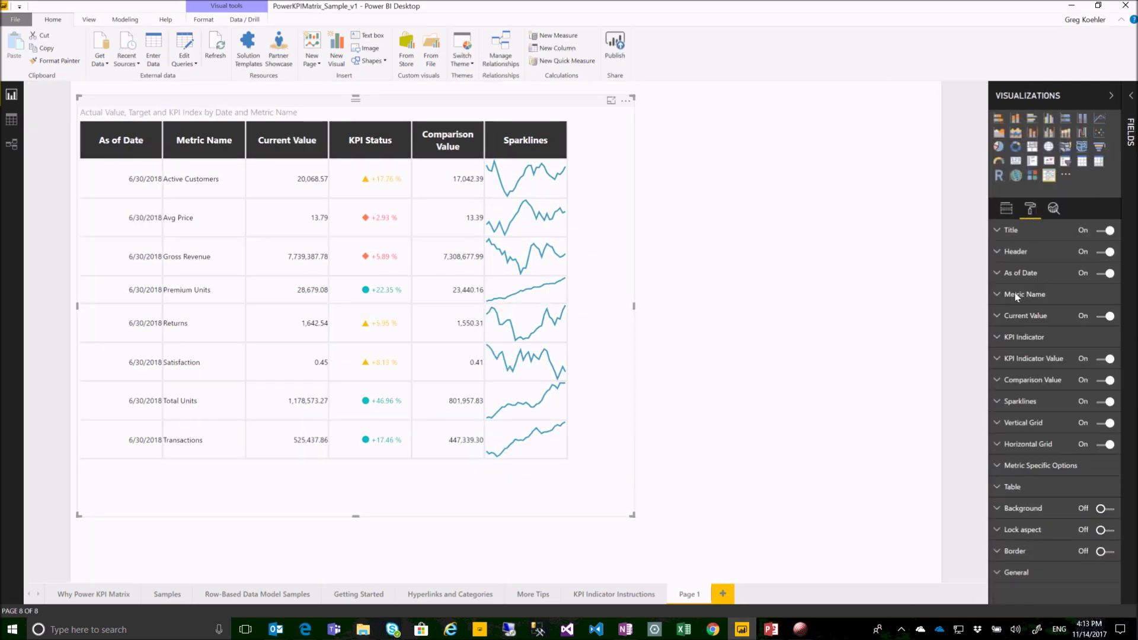
click(1000, 402)
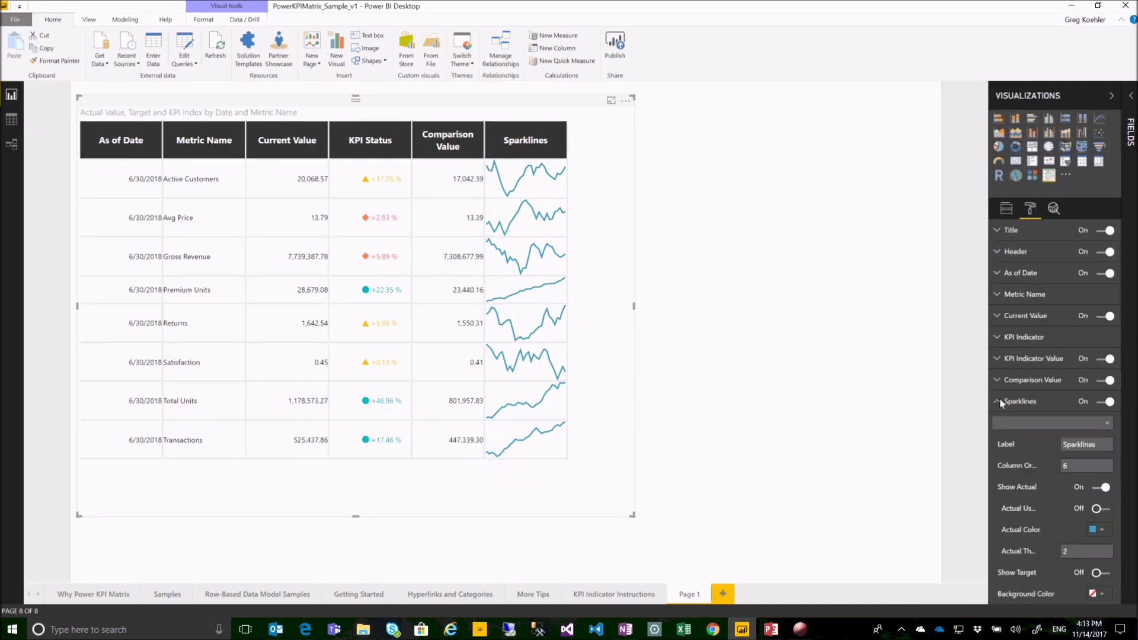
click(1103, 422)
click(1104, 424)
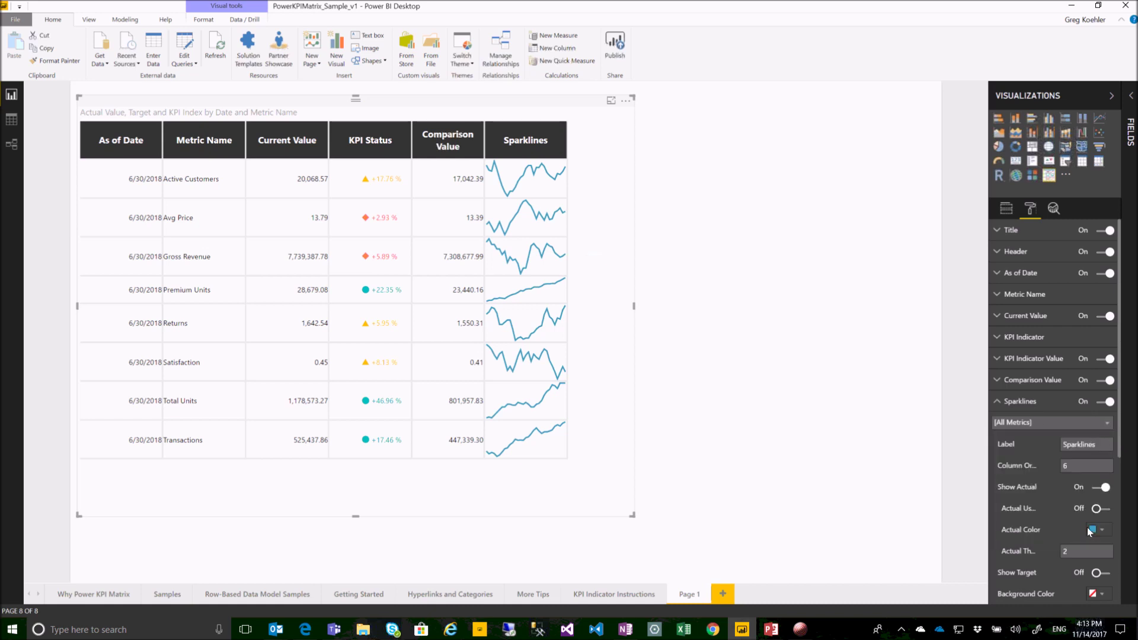
click(1103, 596)
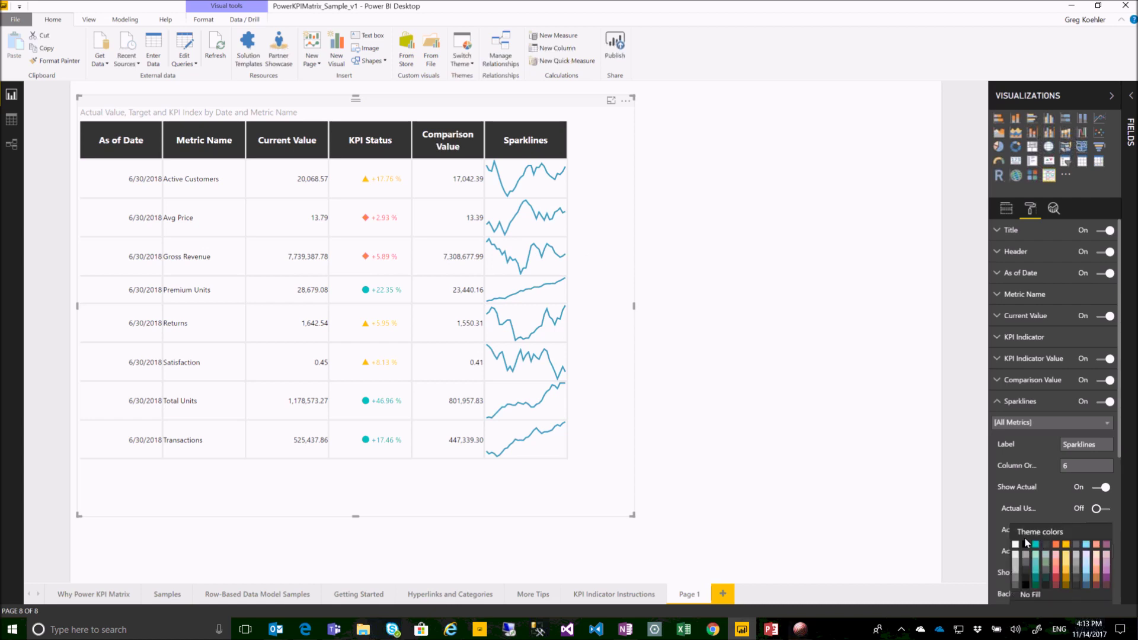
click(1026, 544)
Give the Gross Revenue sparkline a teal background and a black line colour.
click(1108, 425)
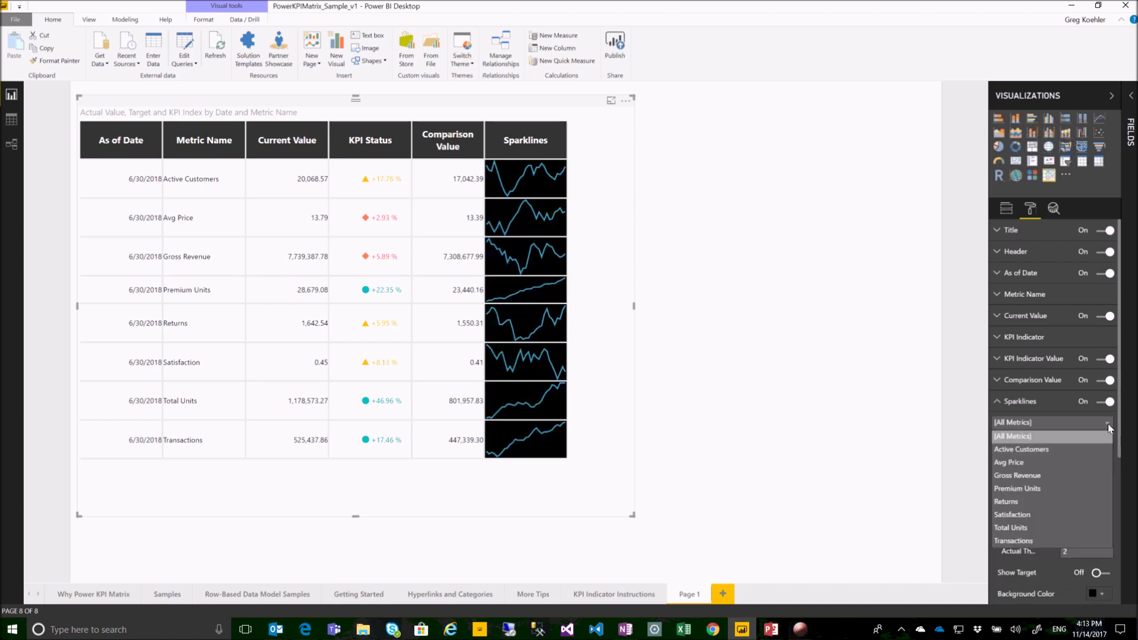
click(1051, 476)
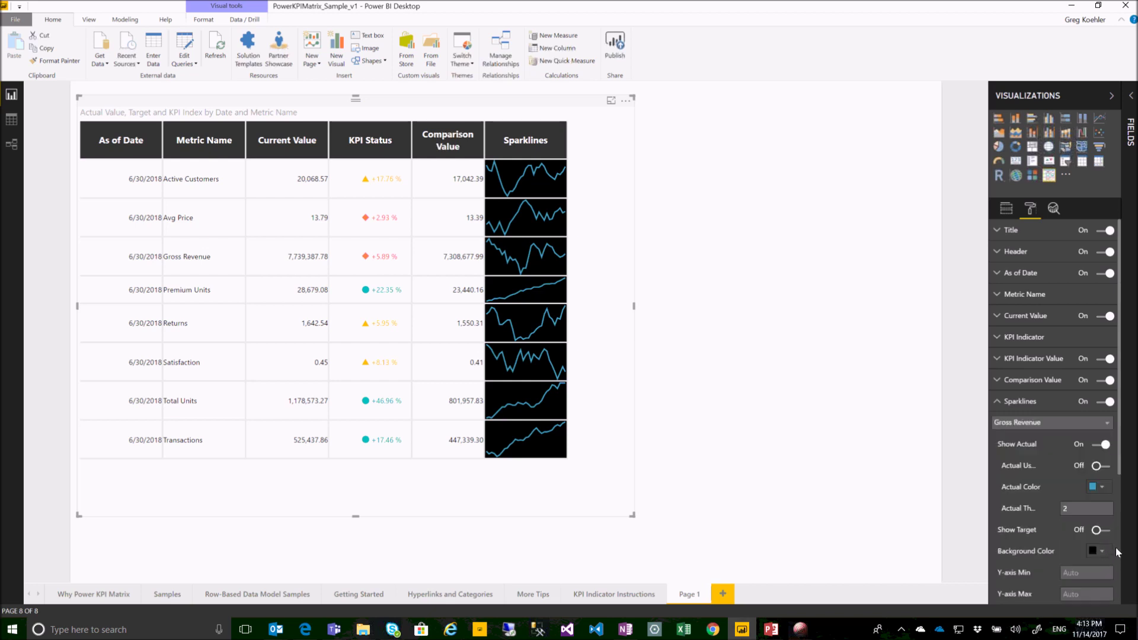
click(1105, 549)
click(1035, 507)
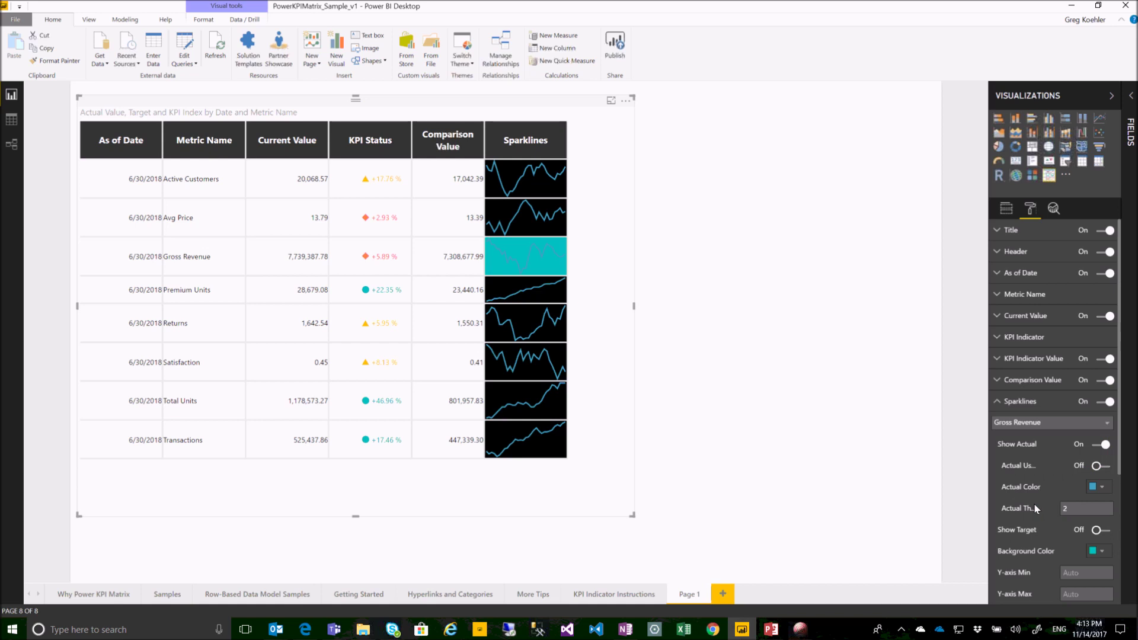
click(1101, 487)
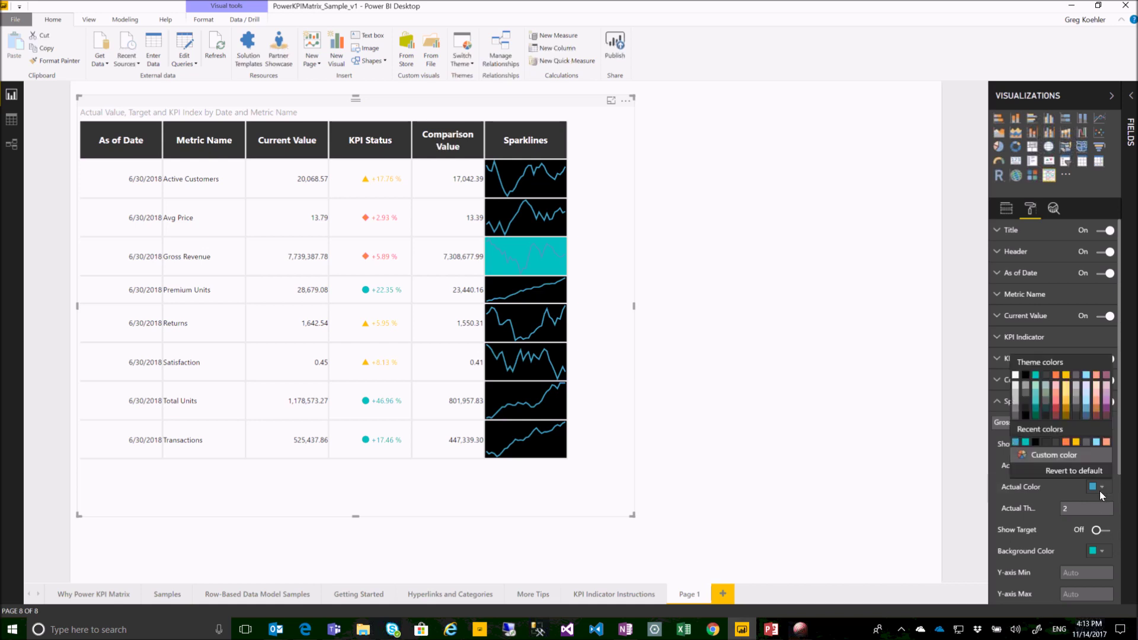
click(1036, 442)
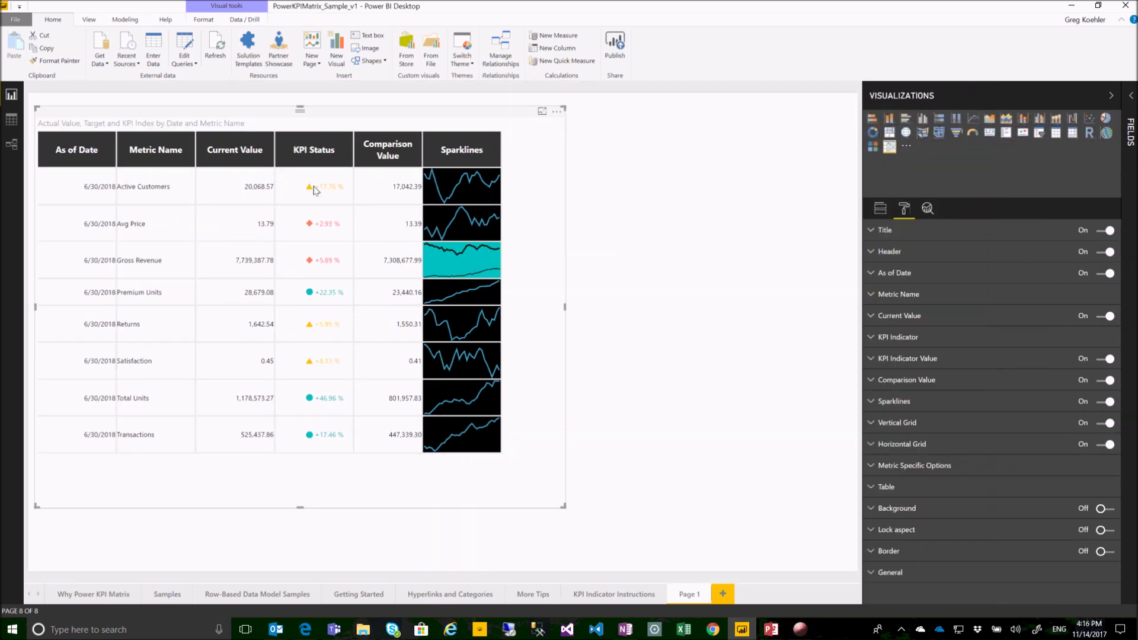
In KPI Indicator settings, set KPI 1 shape to Diamond and KPI 2 colour to black.
click(876, 339)
scroll(948, 380, down, 2)
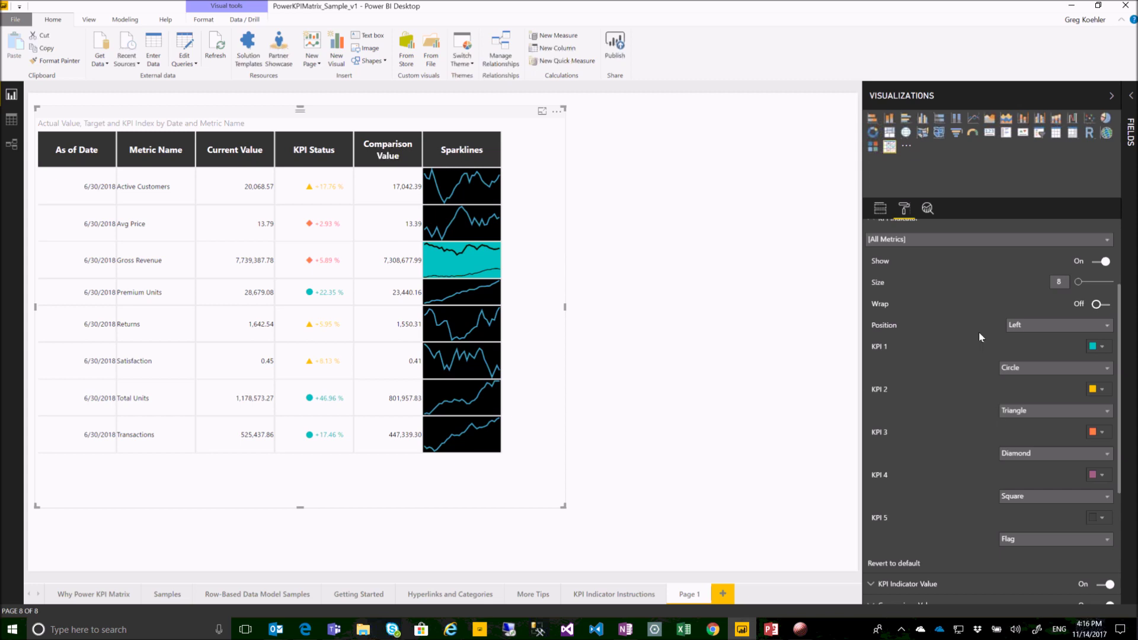
click(1041, 368)
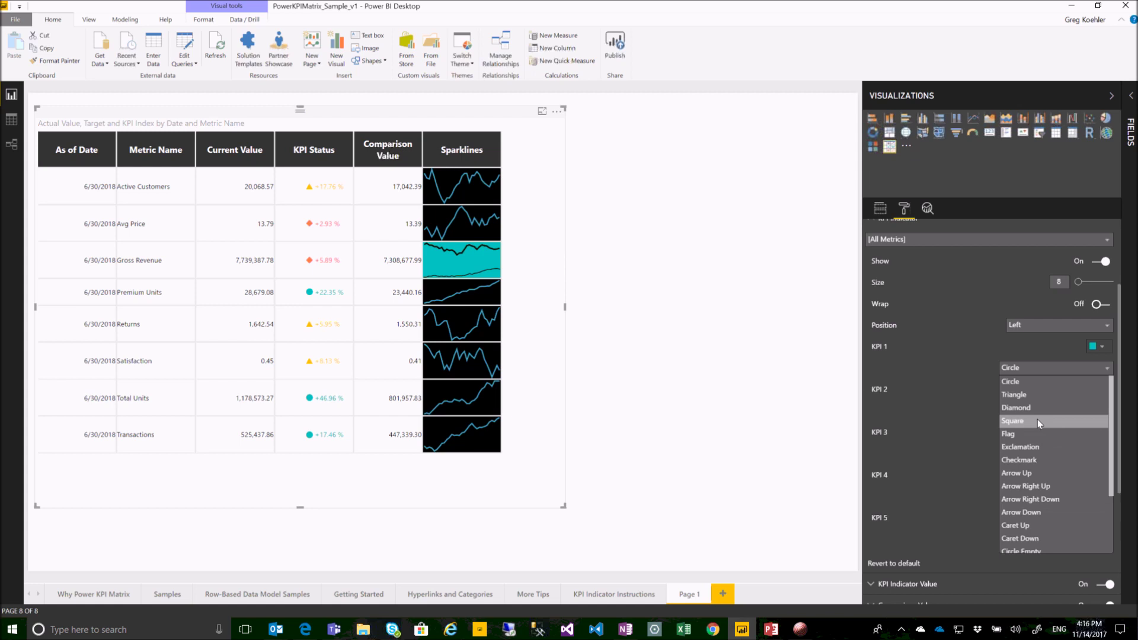
click(1040, 404)
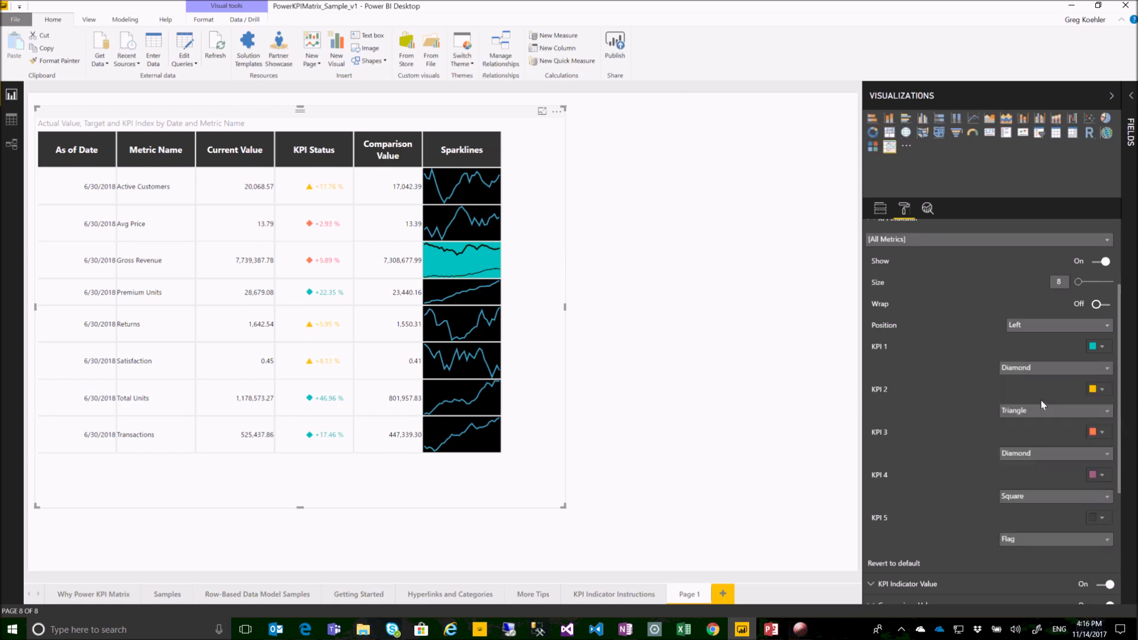
click(1097, 391)
click(1036, 345)
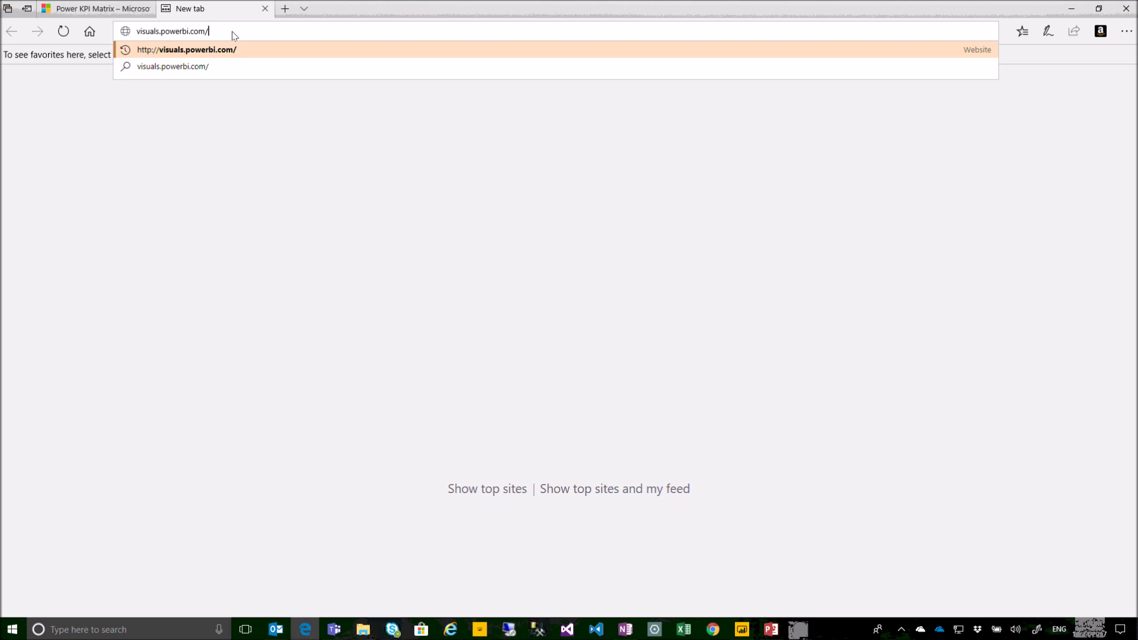
Go to visuals.powerbi.com and search AppSource for 'power kpi matrix'.
key(Return)
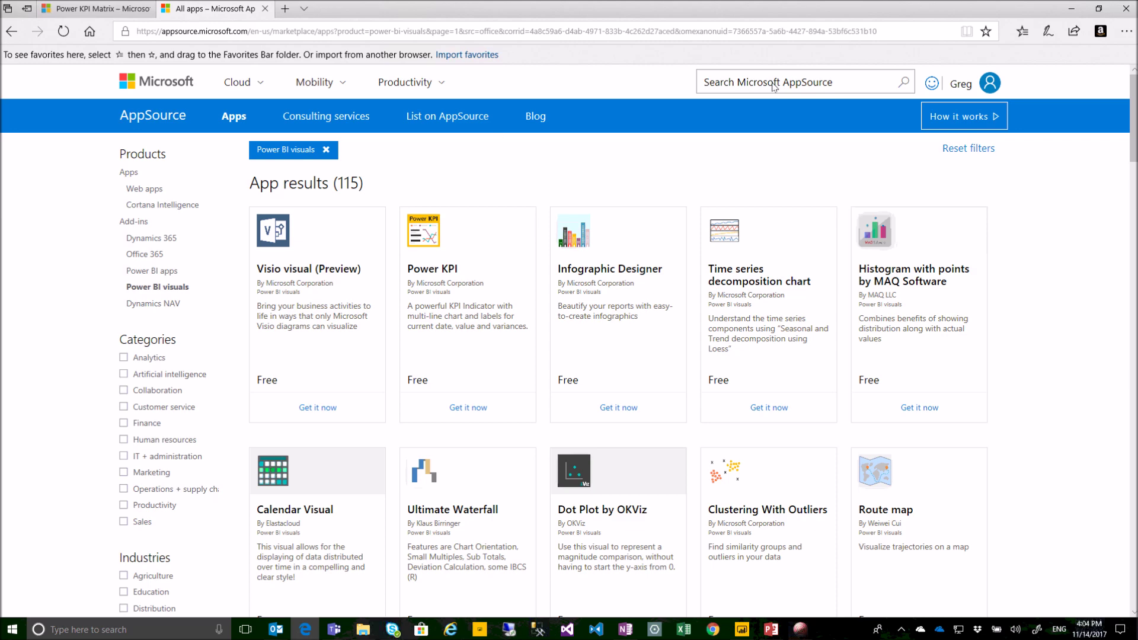
click(774, 87)
text(powe)
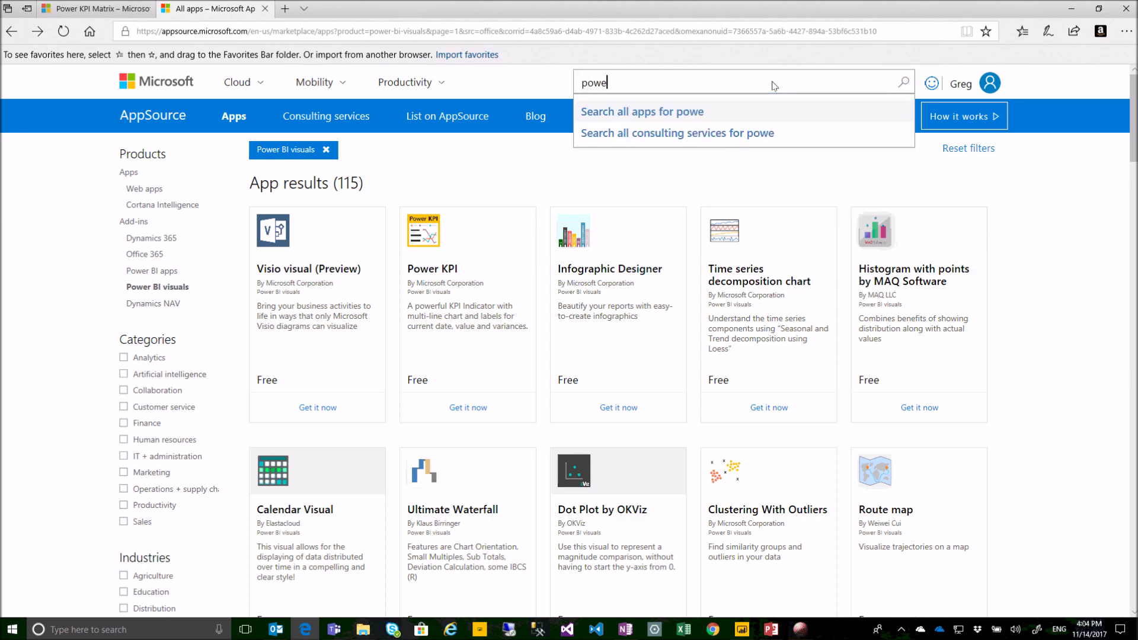
text(r kpi matrix)
key(Return)
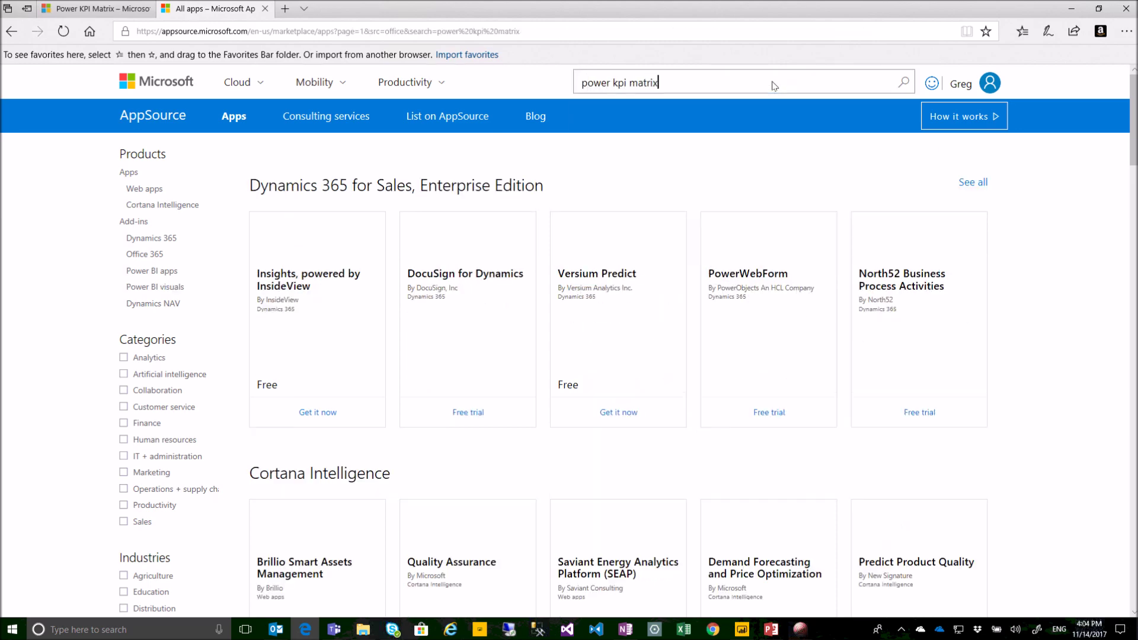
Open the Power KPI Matrix listing, choose GET IT NOW and continue to the install page.
click(478, 240)
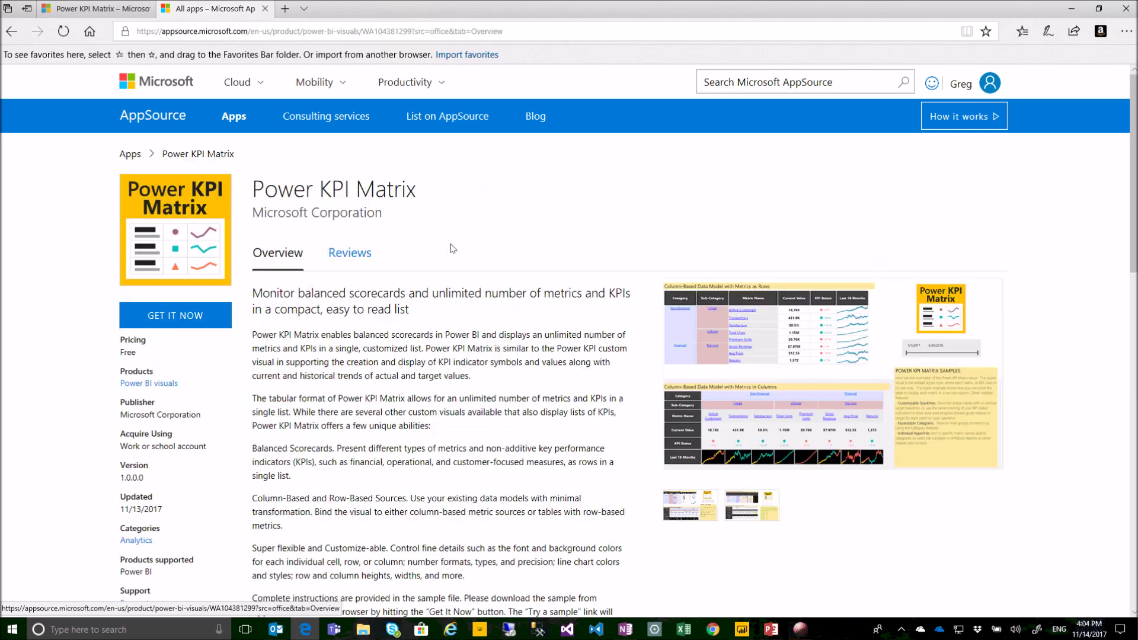
click(176, 315)
click(678, 416)
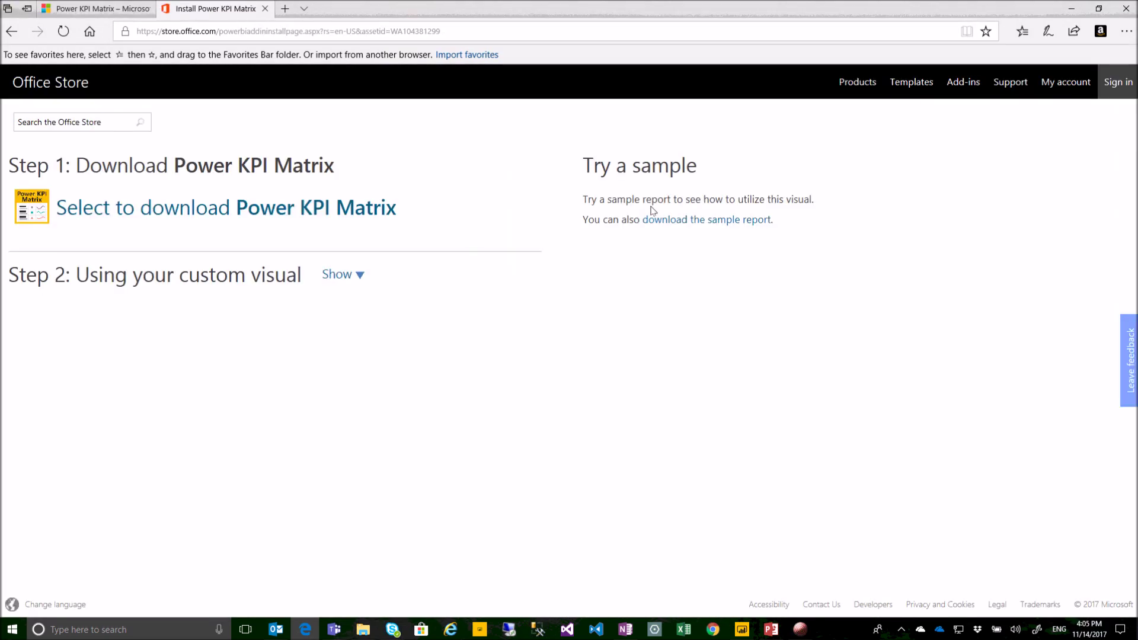